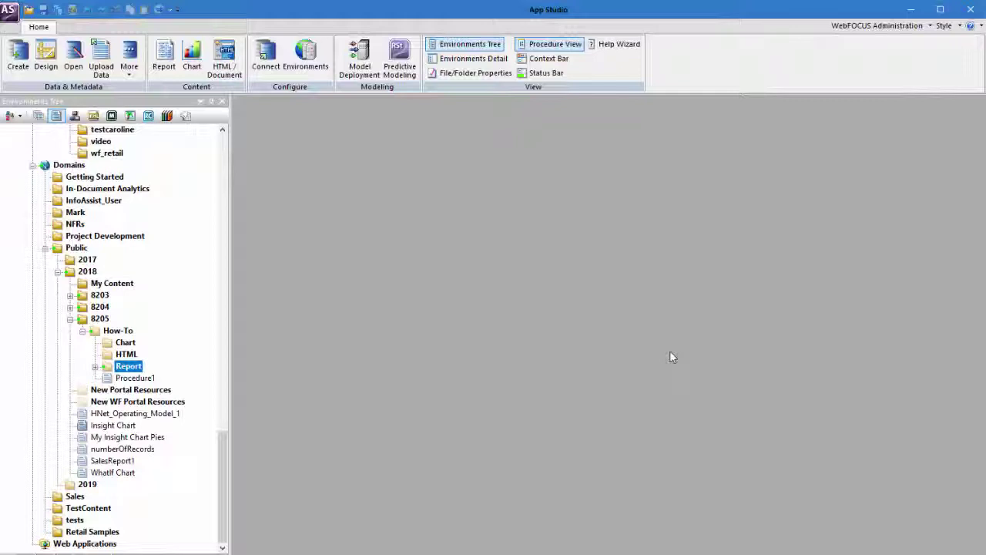
# - Select Procedure2's Set node to show its Used Settings with CDN = DOTS_COMMA
pyautogui.click(161, 69)
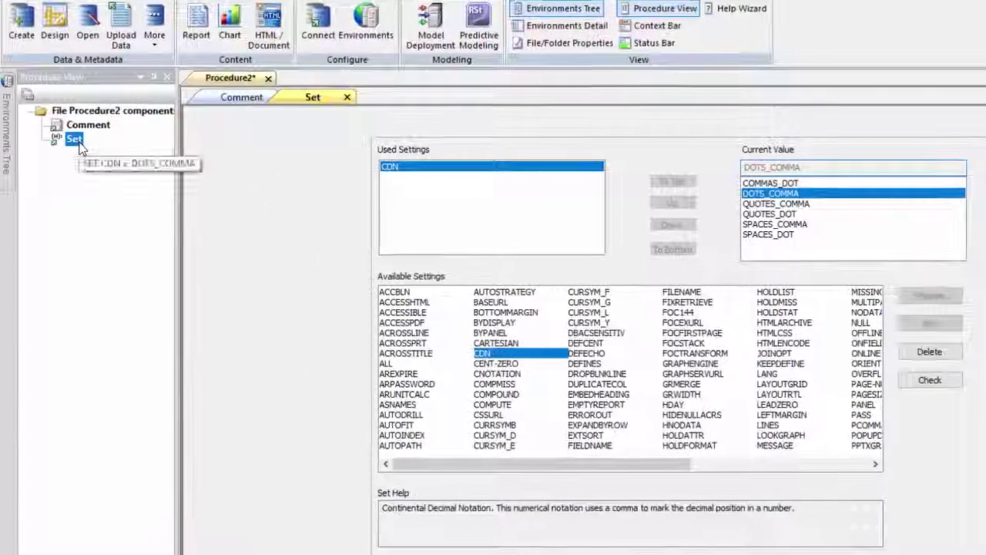
# - Create a new report in the Report folder from ibisamp's wf_retail_lite.mas data source
pyautogui.rightClick(65, 154)
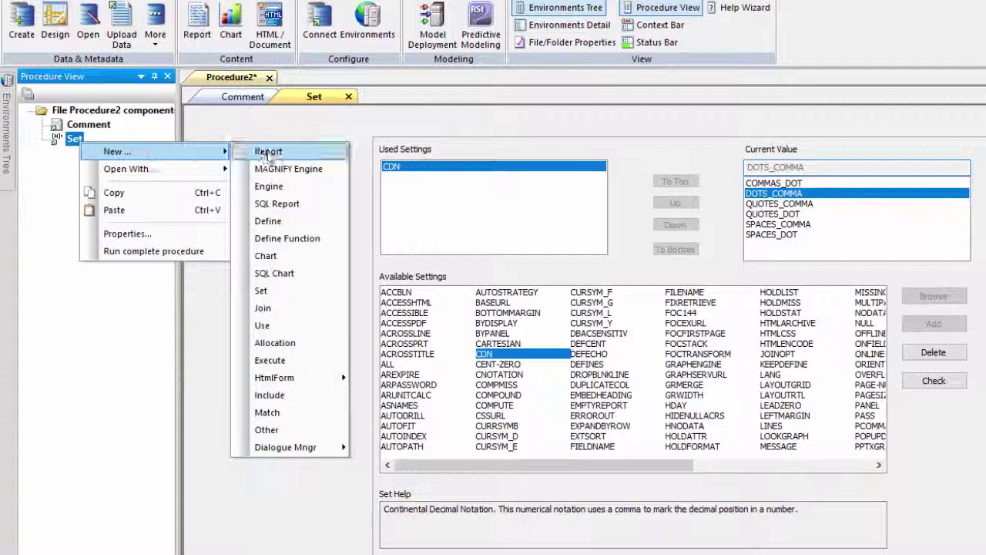
pyautogui.moveTo(161, 394)
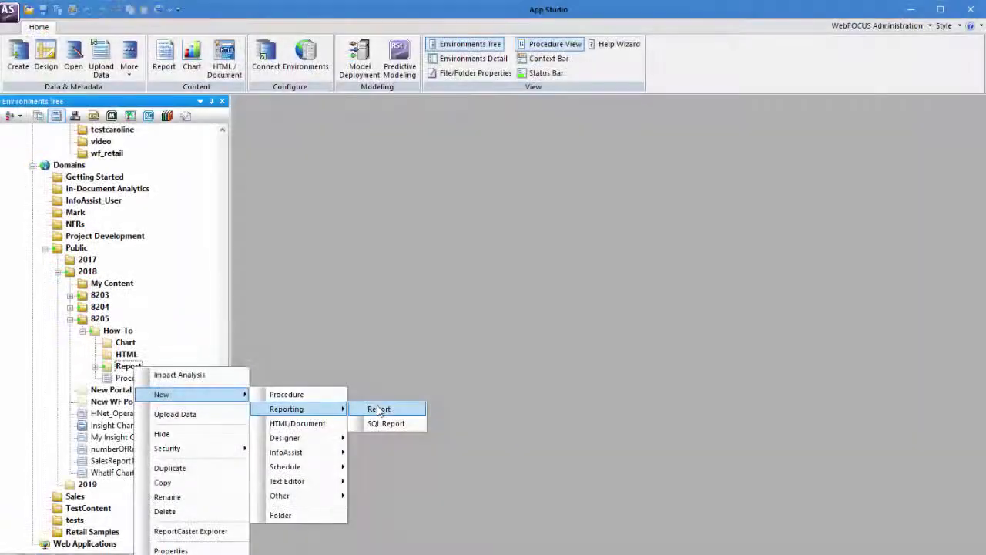
pyautogui.click(376, 404)
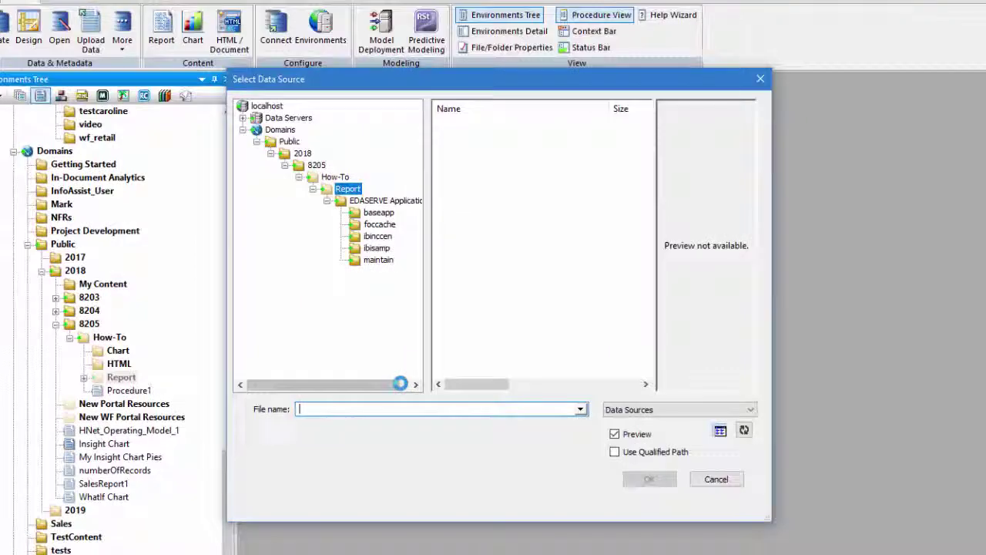
pyautogui.click(377, 248)
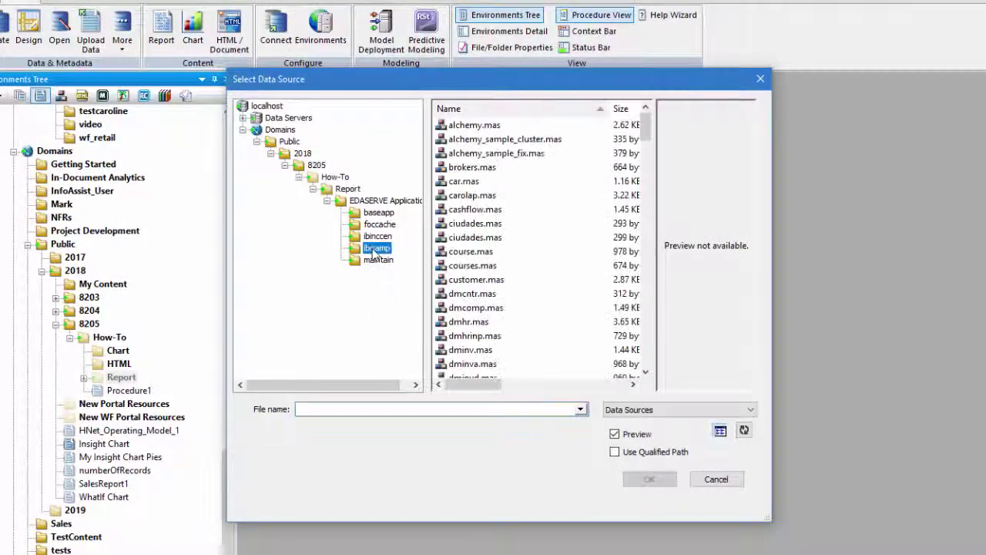
pyautogui.moveTo(646, 125); pyautogui.dragTo(646, 316)
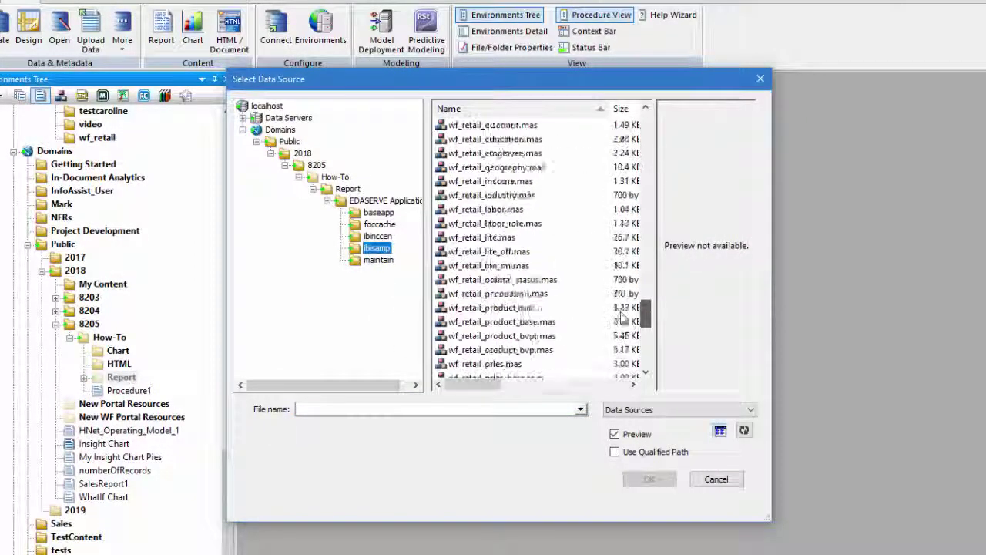
pyautogui.click(487, 226)
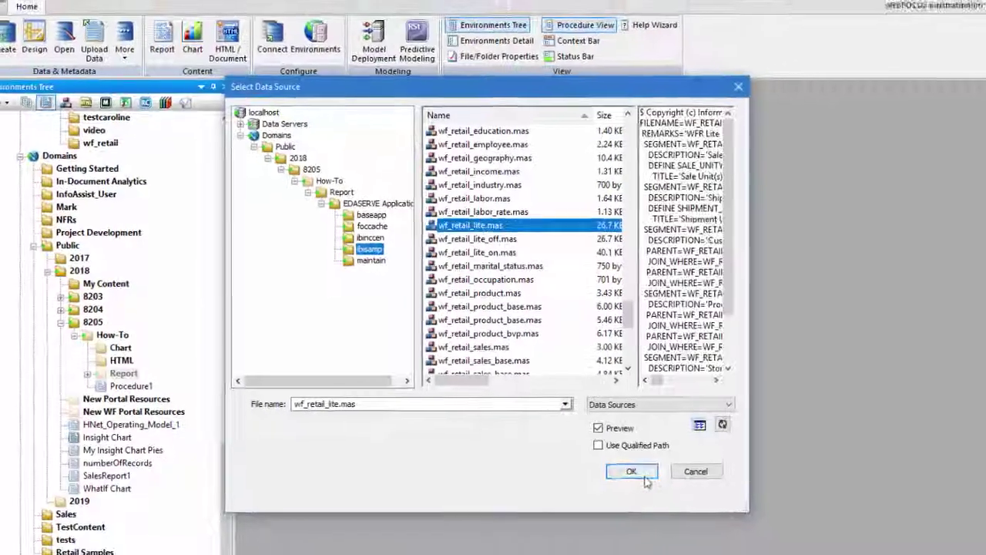
# - Unpin the Environments Tree and add Product_Category and Product_Subcategory as sort-down columns
pyautogui.click(650, 478)
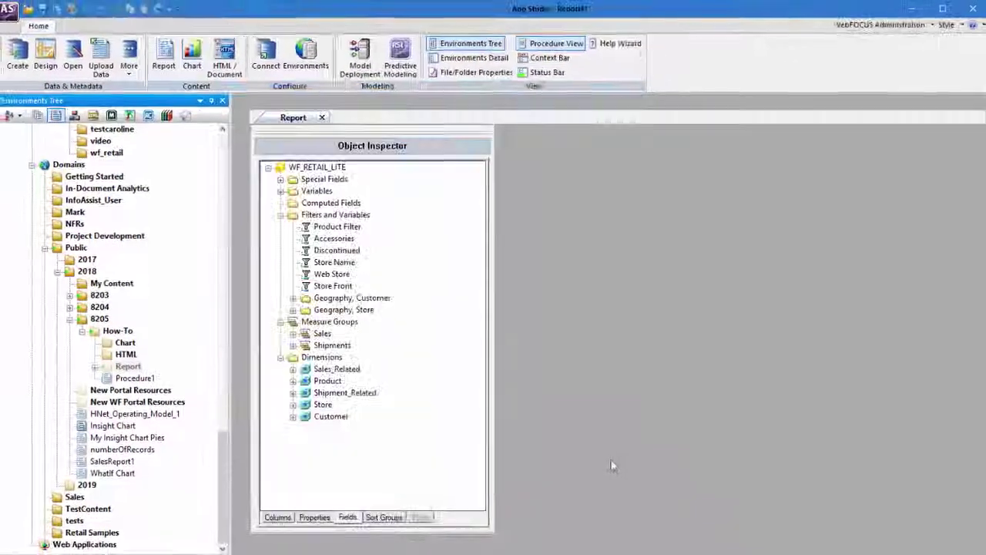
pyautogui.click(226, 101)
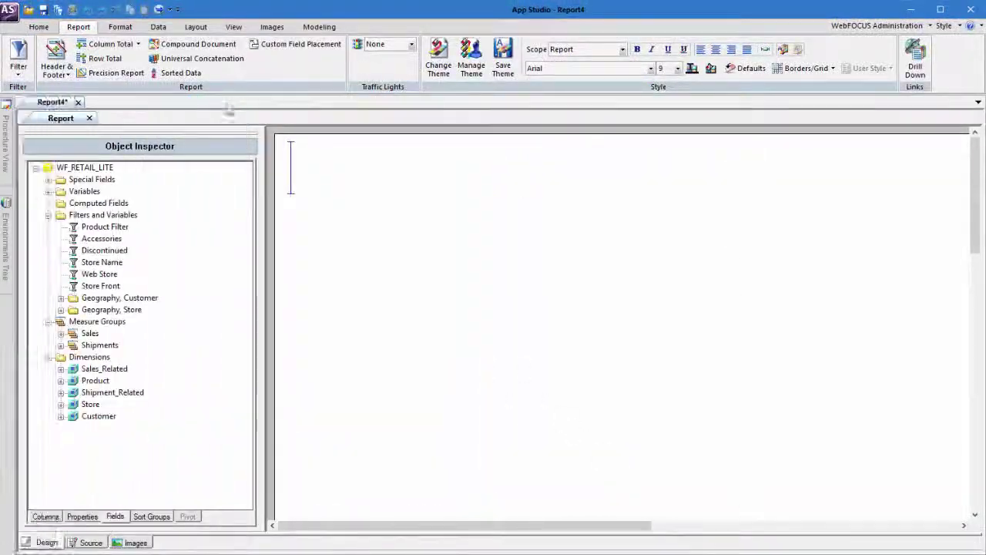
pyautogui.click(61, 381)
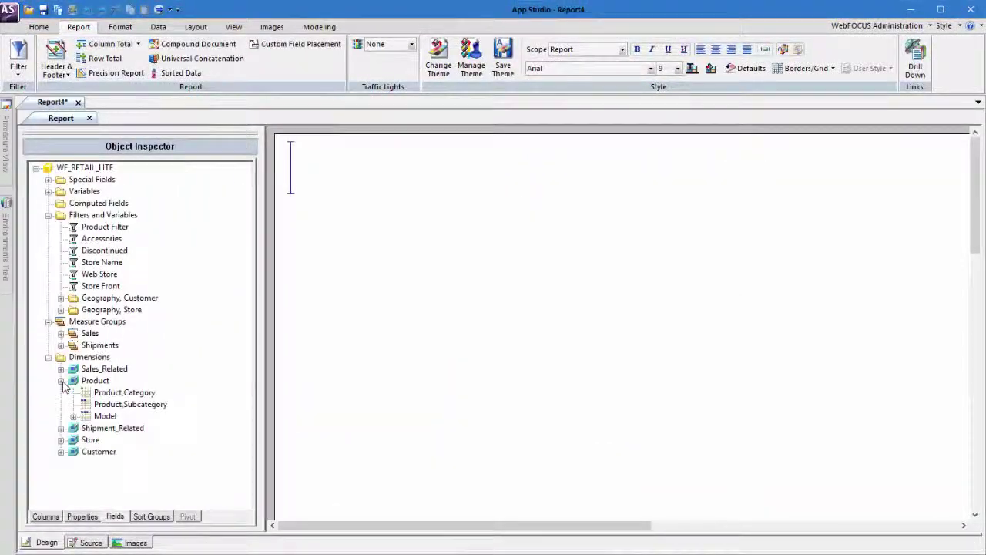
pyautogui.doubleClick(124, 392)
pyautogui.moveTo(130, 403); pyautogui.dragTo(357, 175)
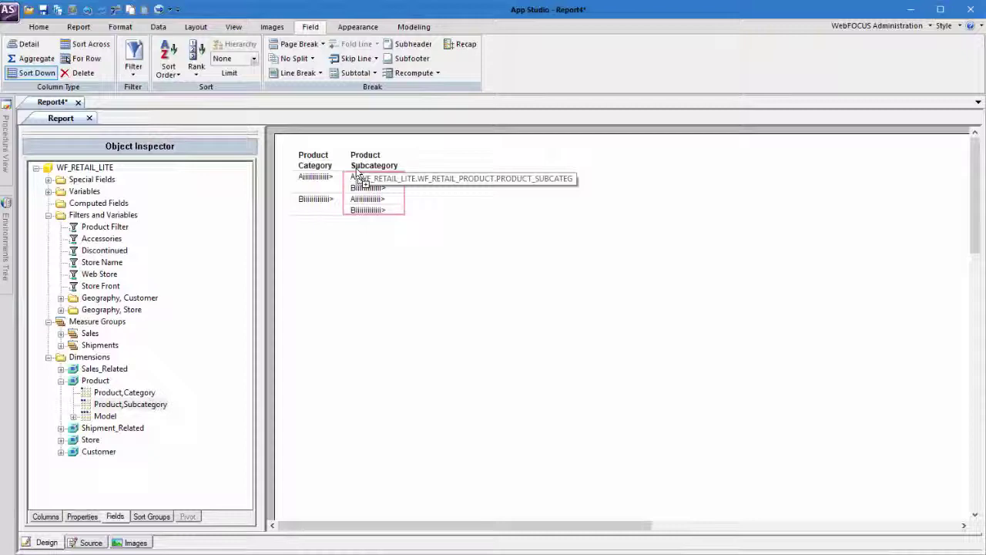
# - Add Quantity Sold from Sales as a measure and check the column sorting and aggregation
pyautogui.click(60, 333)
pyautogui.moveTo(121, 464); pyautogui.dragTo(123, 465)
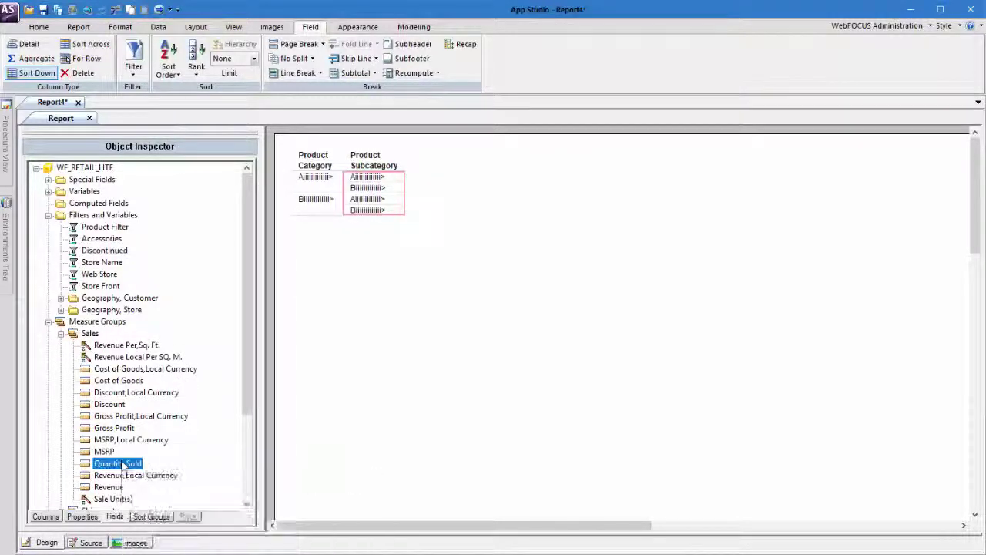
pyautogui.doubleClick(123, 463)
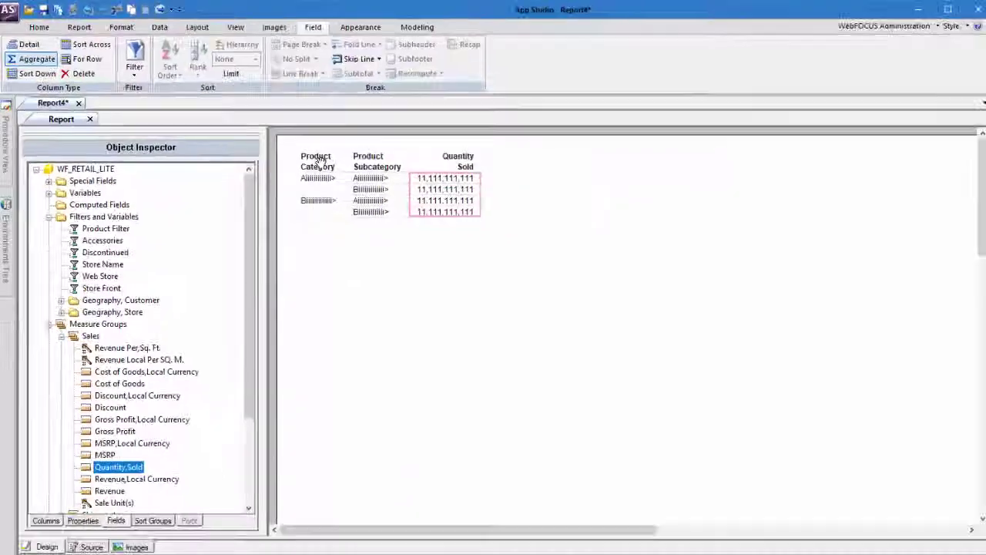
pyautogui.click(316, 161)
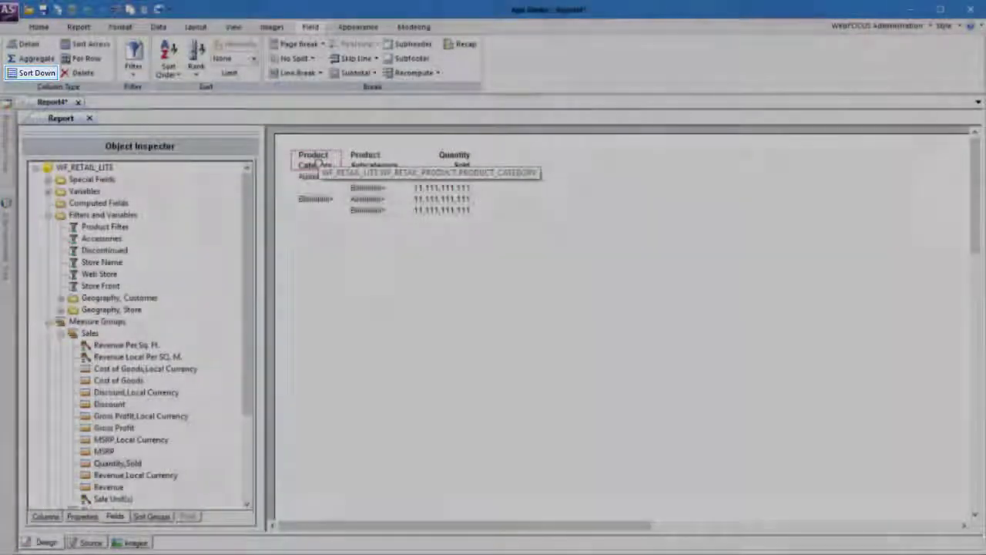
pyautogui.click(446, 158)
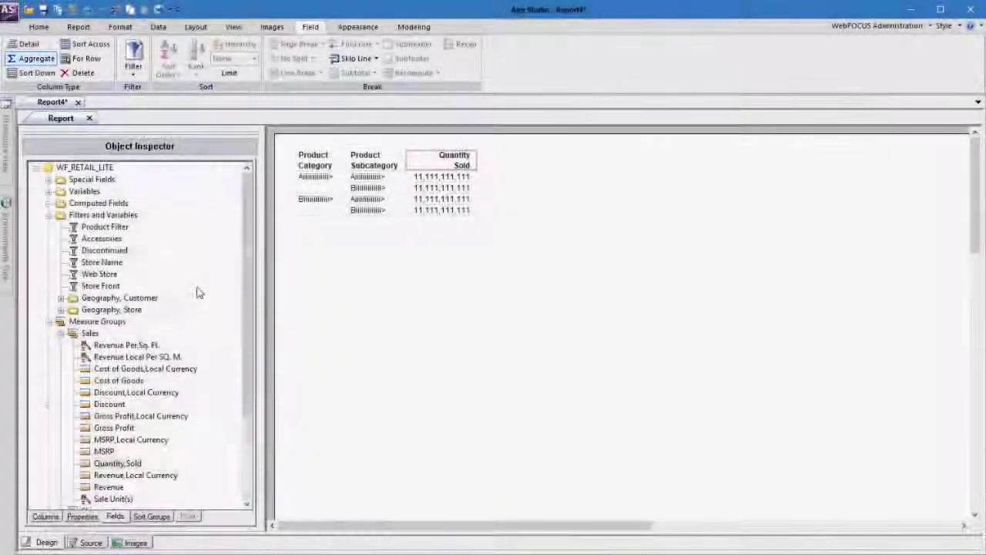
# - Add Sale Quarter from Transaction Date, Simple as a Sort Across column
pyautogui.scroll(-3, 198, 293)
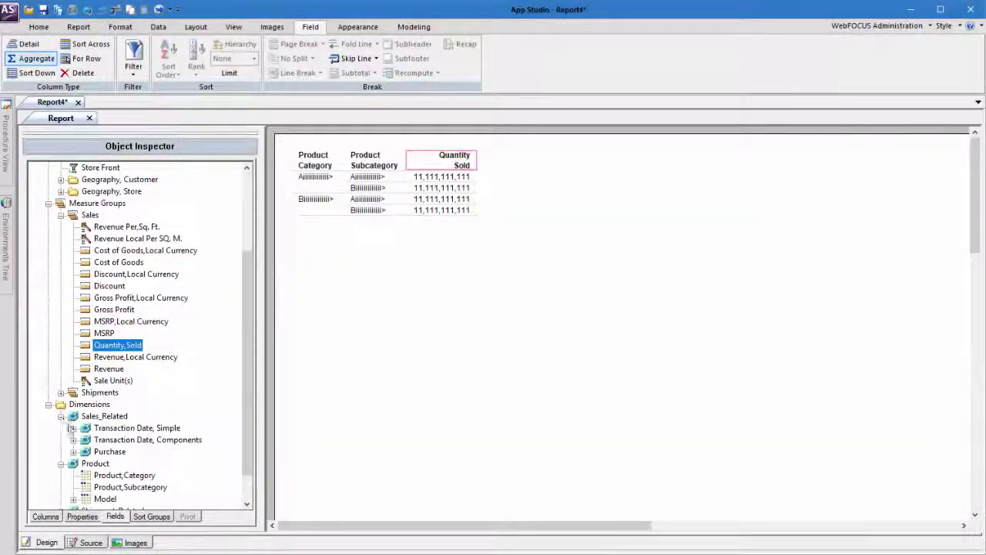
pyautogui.click(72, 428)
pyautogui.moveTo(127, 452)
pyautogui.mouseDown()
pyautogui.moveTo(324, 257)
pyautogui.moveTo(399, 242)
pyautogui.mouseUp()
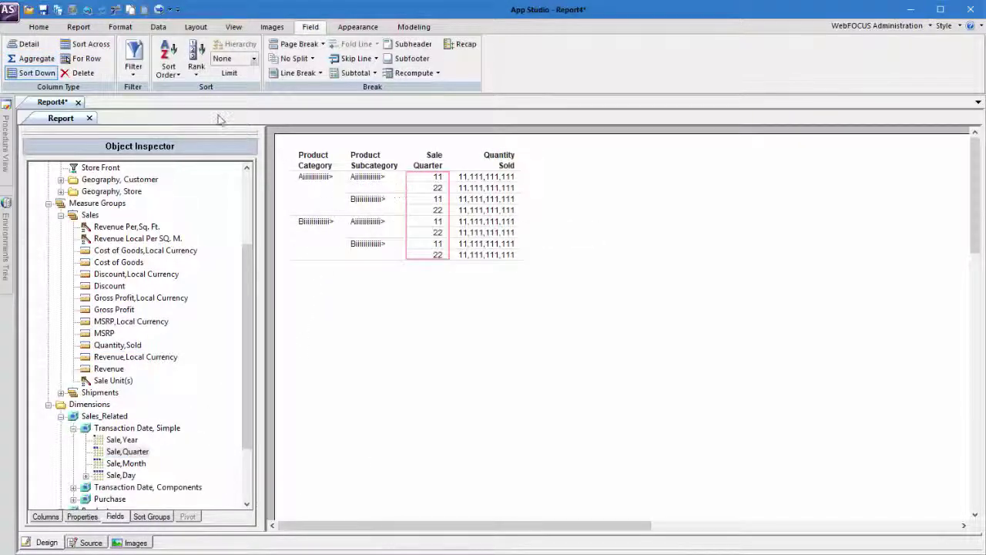
pyautogui.click(87, 46)
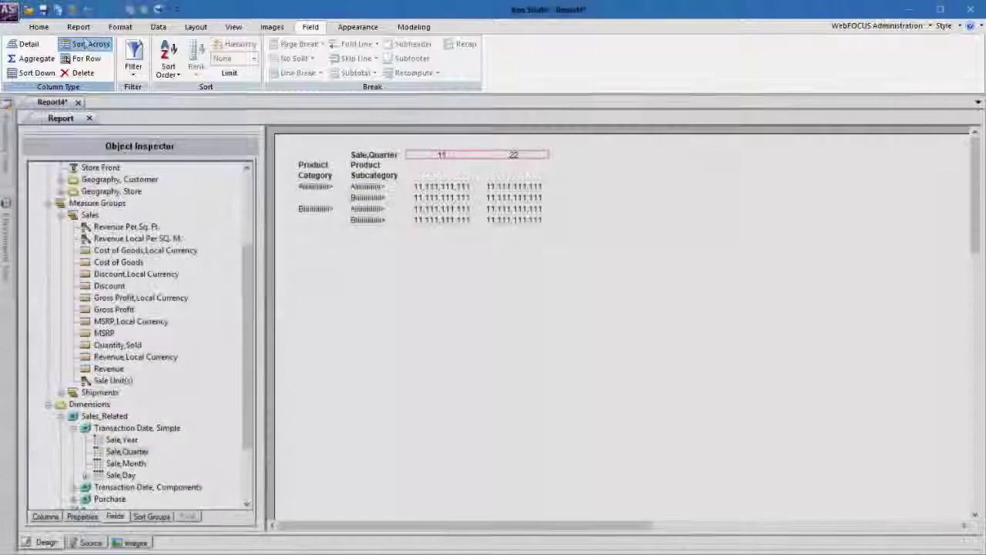
# - Review the Styled, Unstyled and Database output formats, keeping HTML Web Document active
pyautogui.click(80, 27)
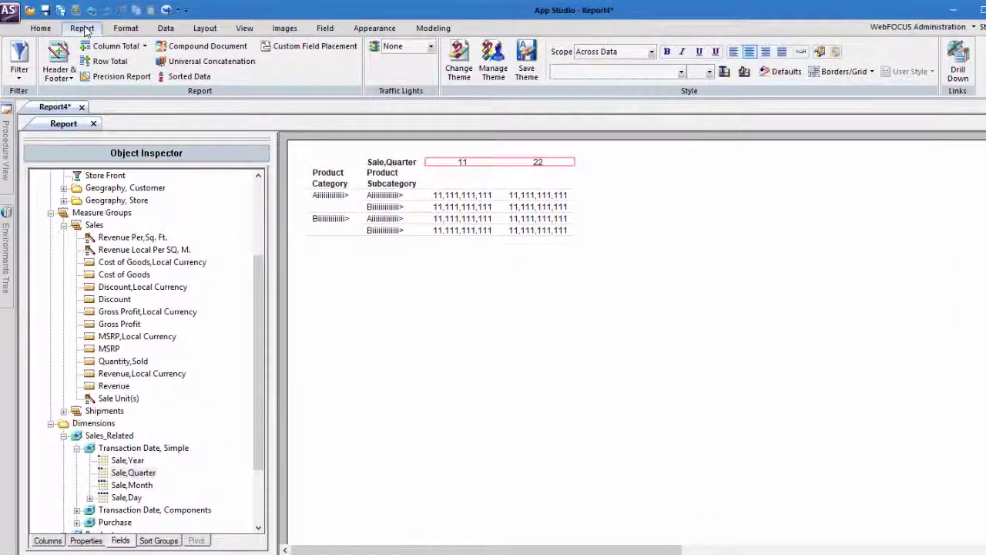
pyautogui.click(134, 29)
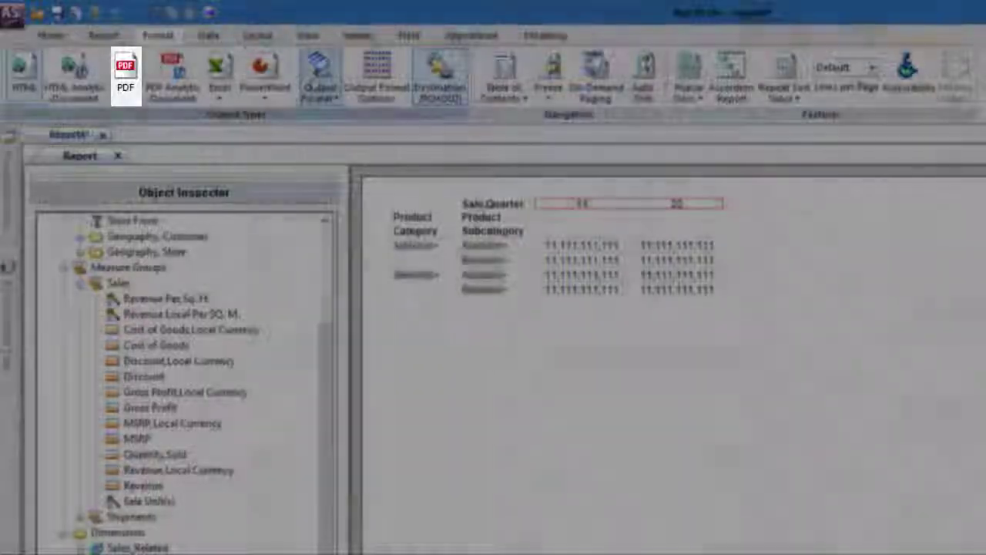
pyautogui.click(321, 85)
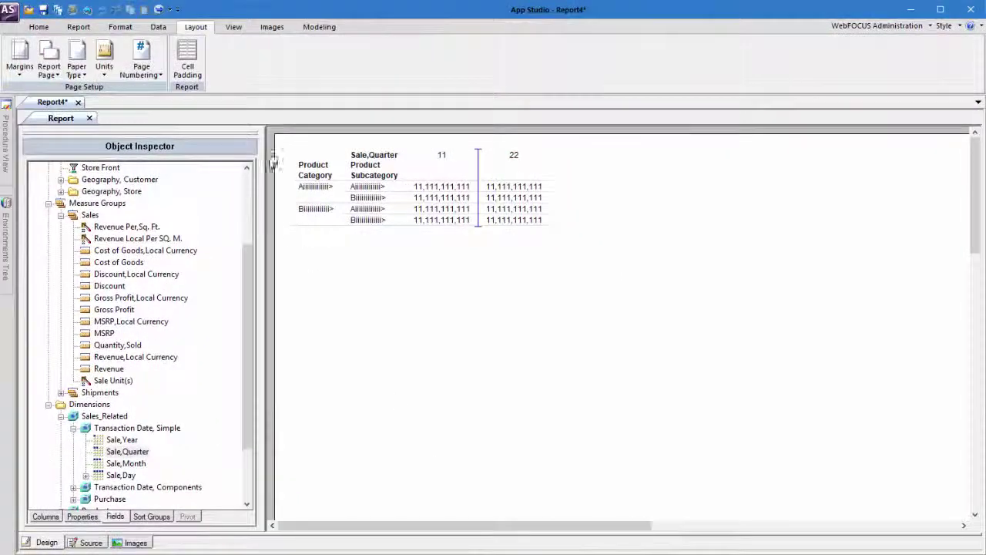
# - Browse the Data, Layout and View tabs, then show Appearance options for Quantity Sold values
pyautogui.click(158, 26)
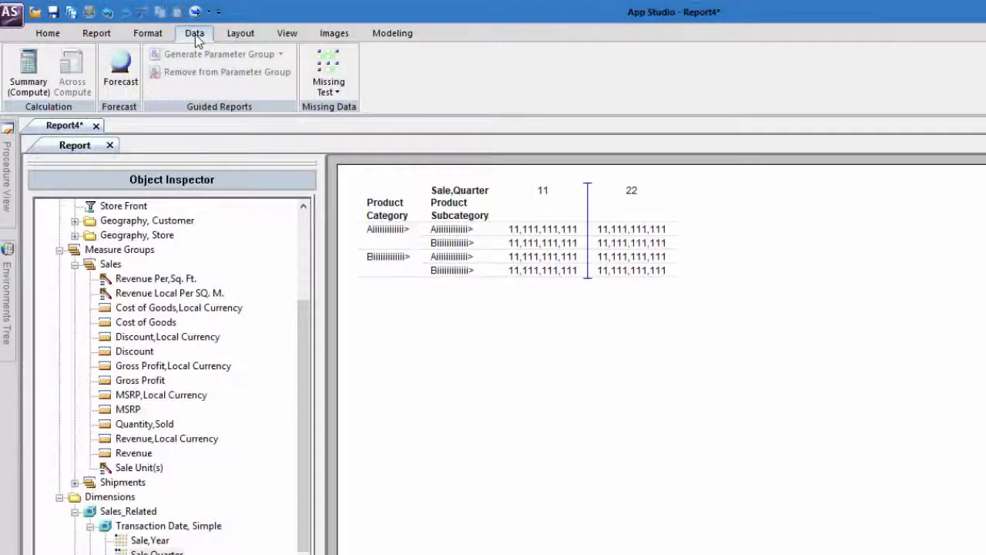
pyautogui.click(240, 33)
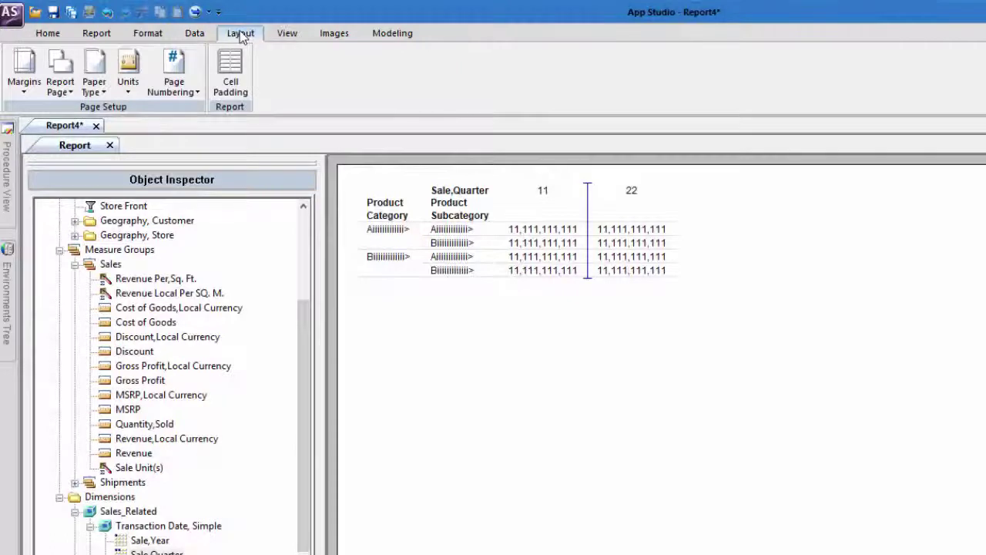
pyautogui.click(284, 33)
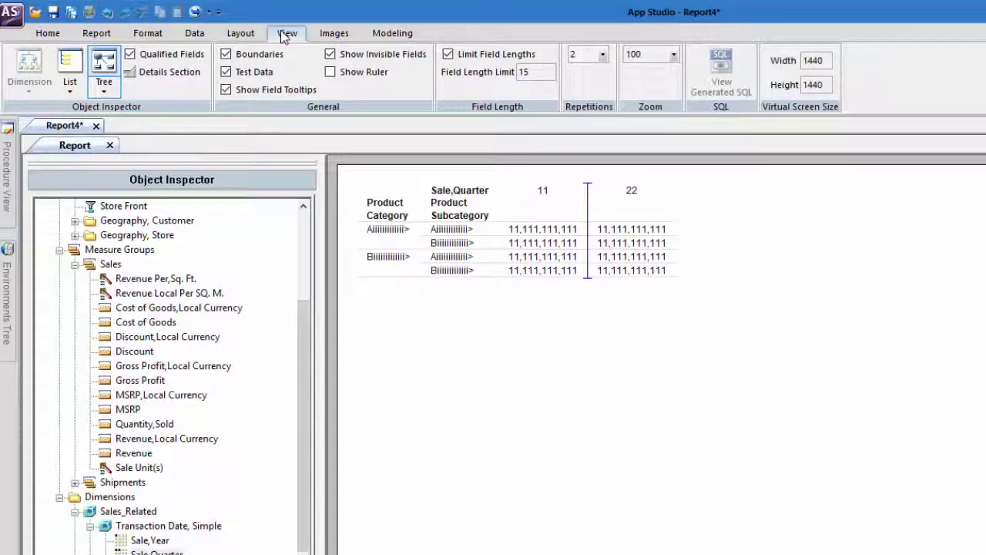
pyautogui.click(544, 244)
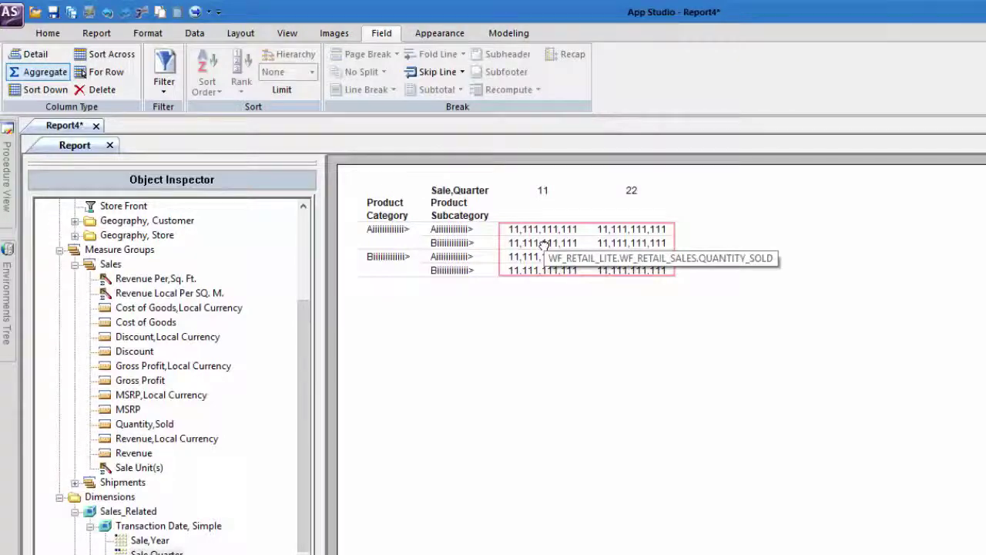
pyautogui.click(441, 34)
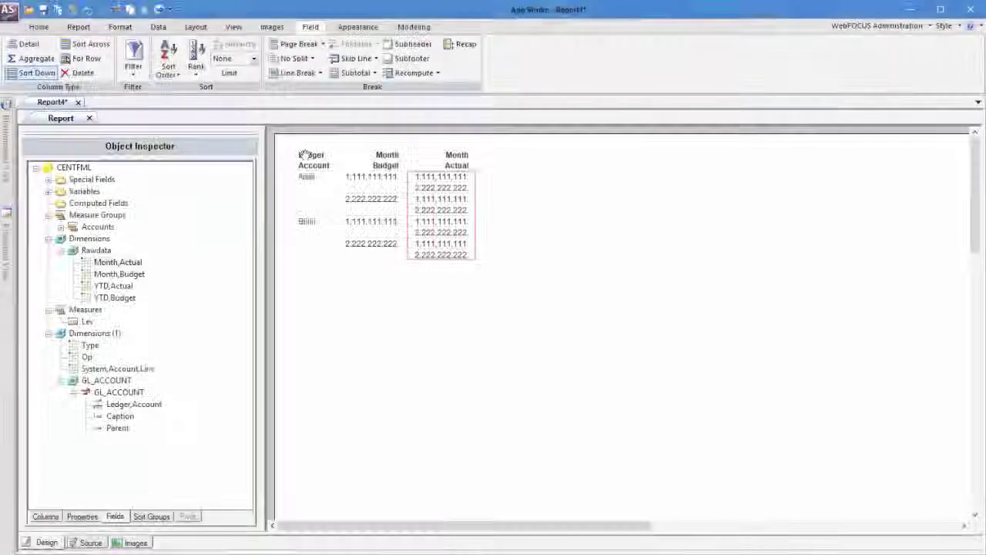
# - In Matrix view, drag Gross Margin and Total Operating Expenses from Profit Before Tax into rows R1 and R2
pyautogui.click(307, 158)
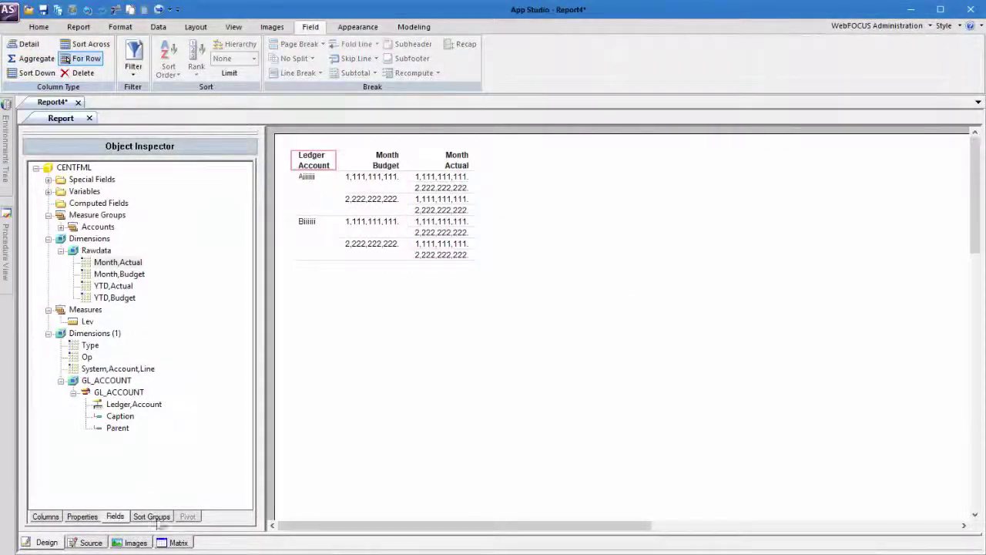
pyautogui.click(183, 542)
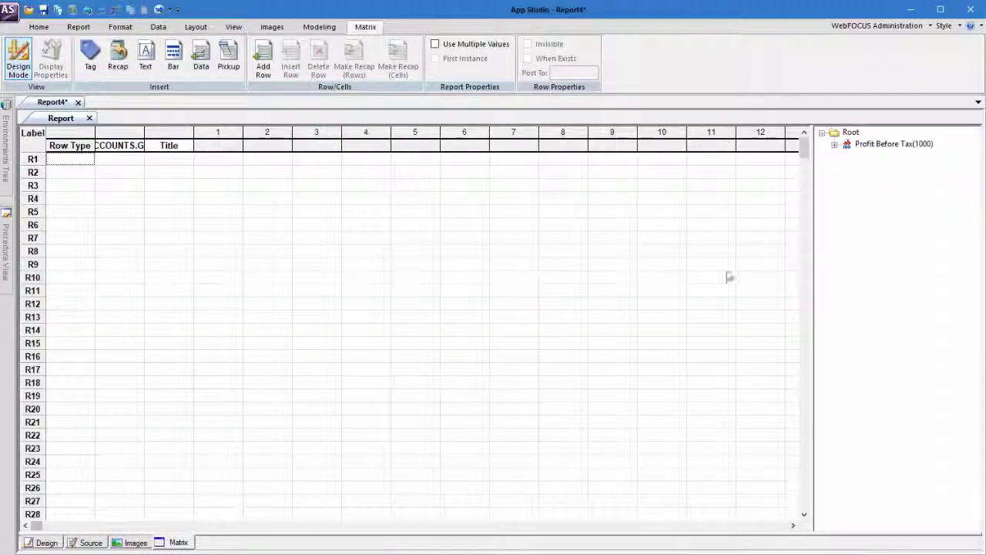
pyautogui.click(835, 144)
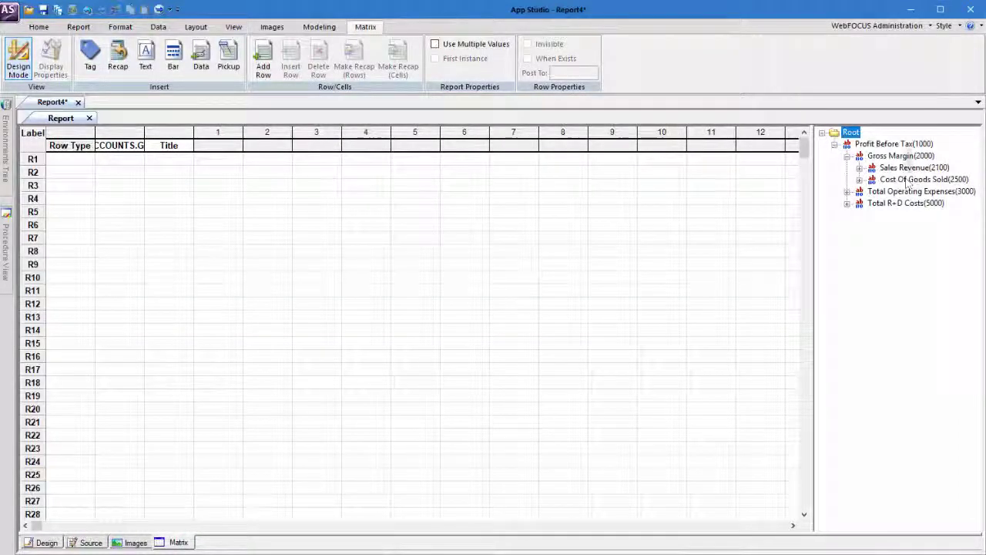
pyautogui.moveTo(902, 155); pyautogui.dragTo(77, 162)
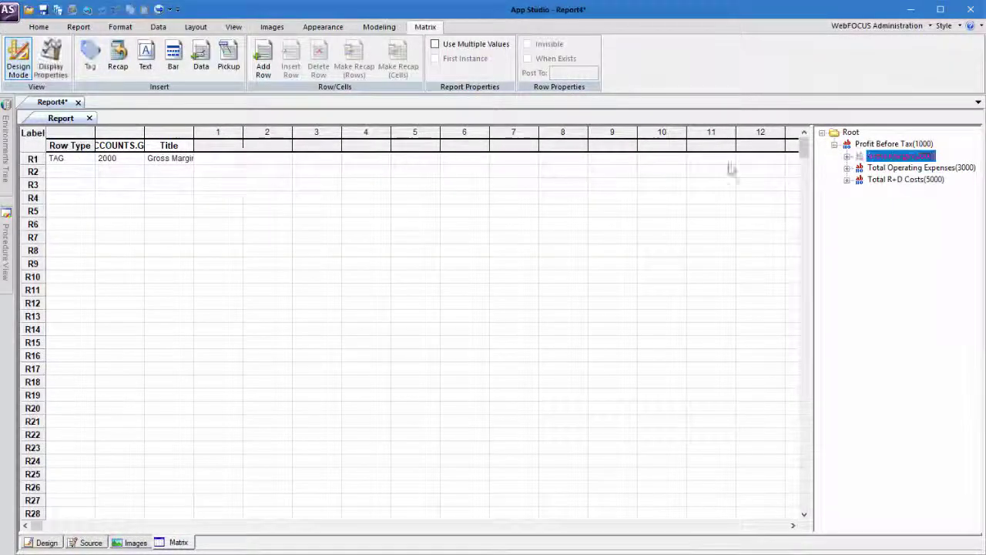
pyautogui.moveTo(731, 168); pyautogui.dragTo(74, 173)
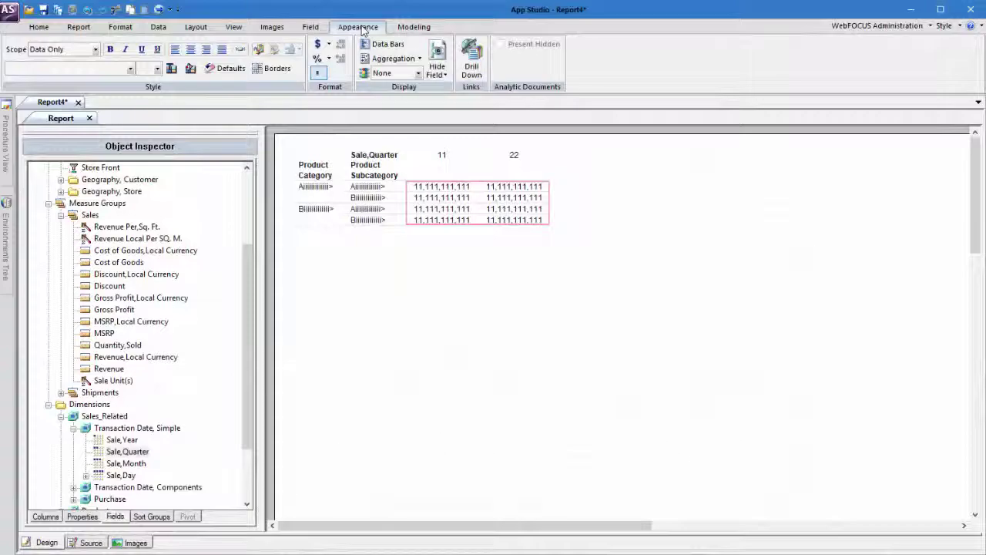
# - Switch output to HTML Analytic Document and review its Analytic Document Options and Modeling settings
pyautogui.click(127, 29)
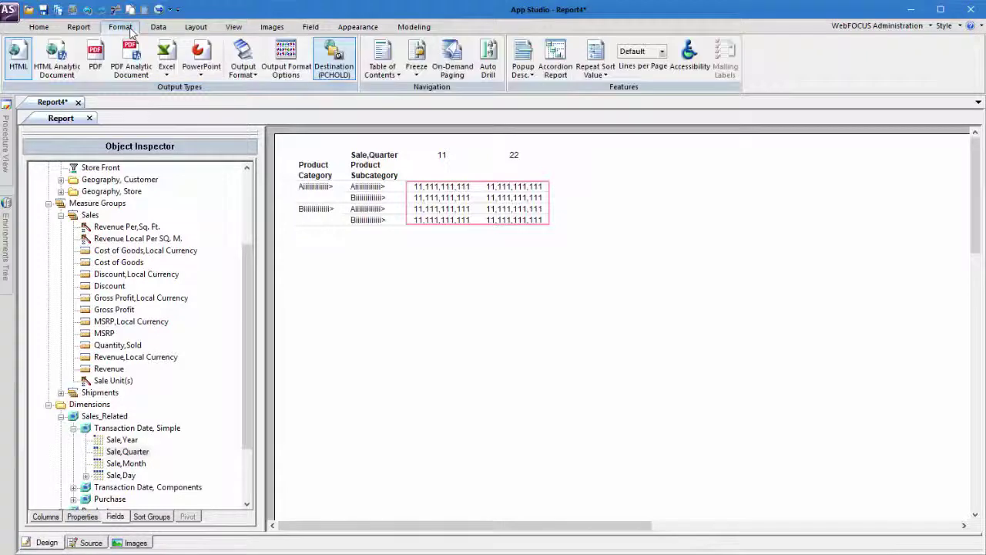
pyautogui.click(57, 61)
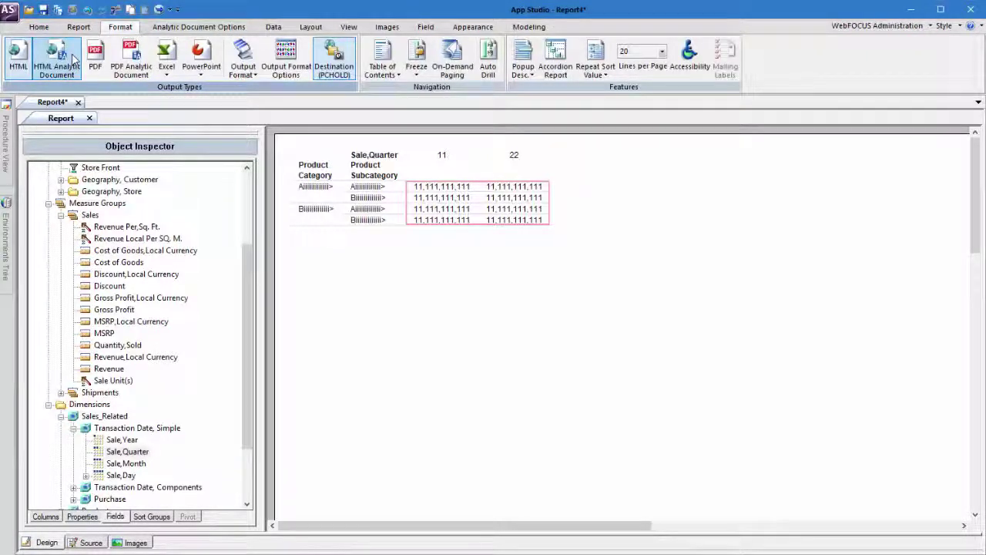
pyautogui.click(192, 28)
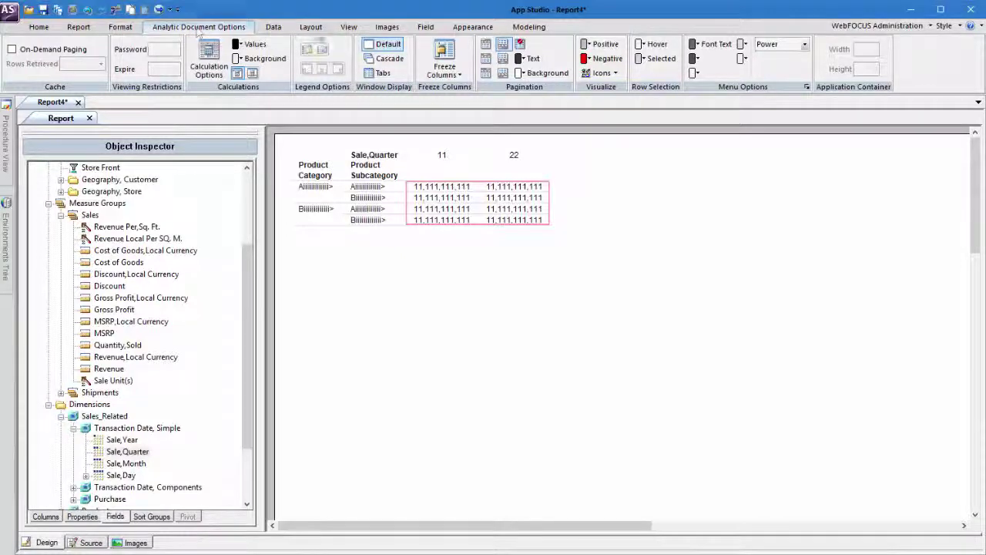
pyautogui.click(528, 27)
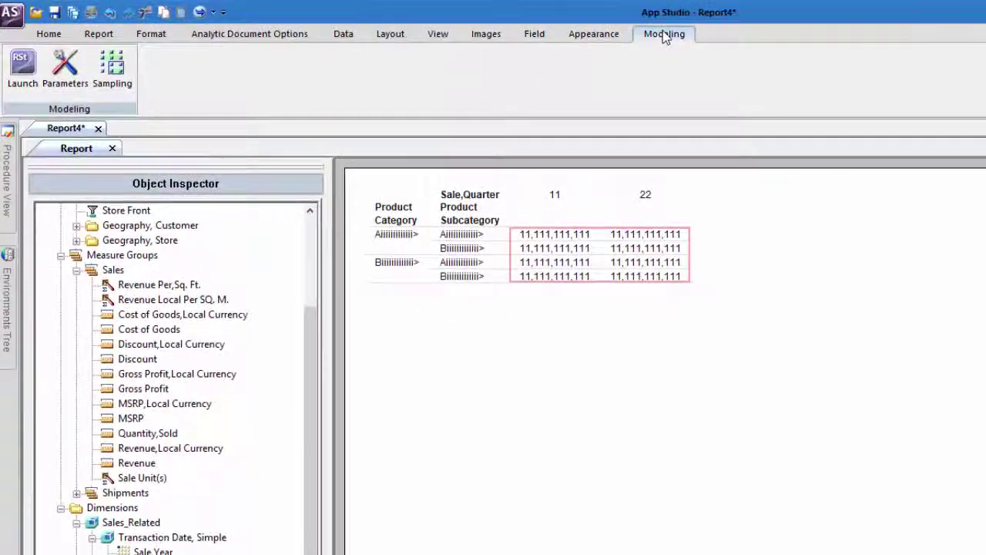